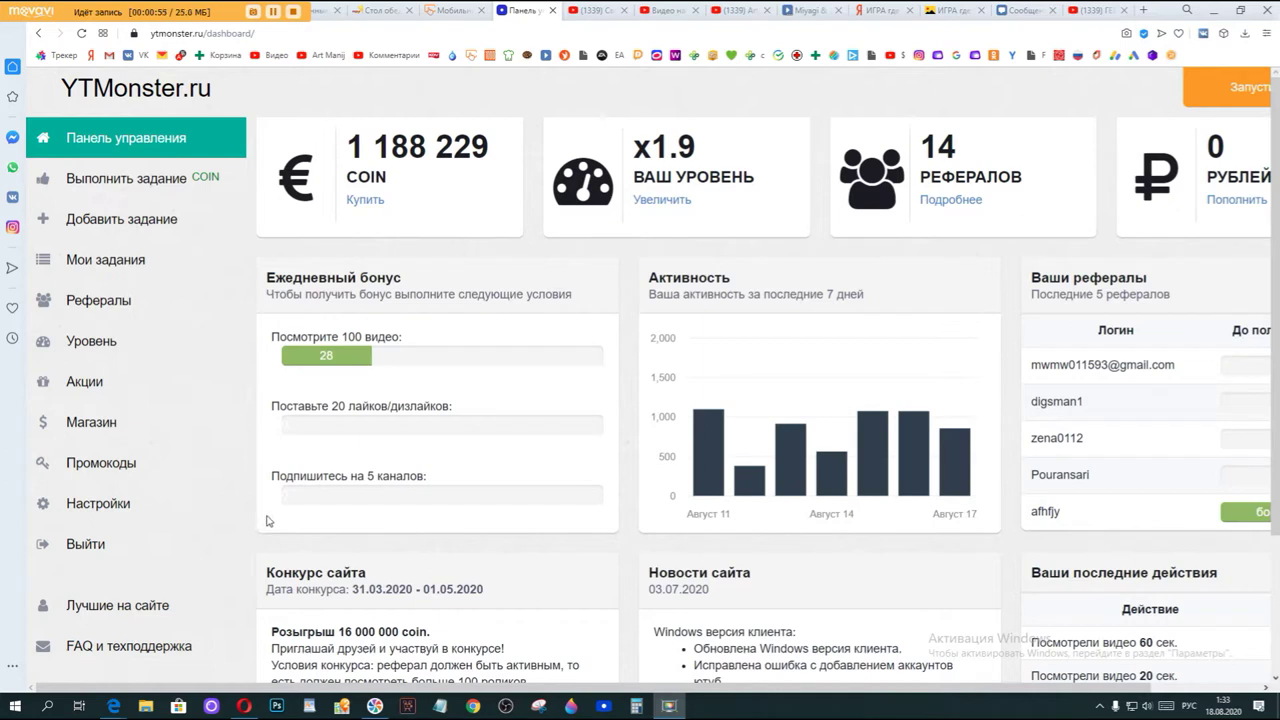
Step: Open the form for adding a task and copy the address of the "Прогулка по улице" vlog from its YouTube page
{"action": "left_click", "coordinate": [92, 230]}
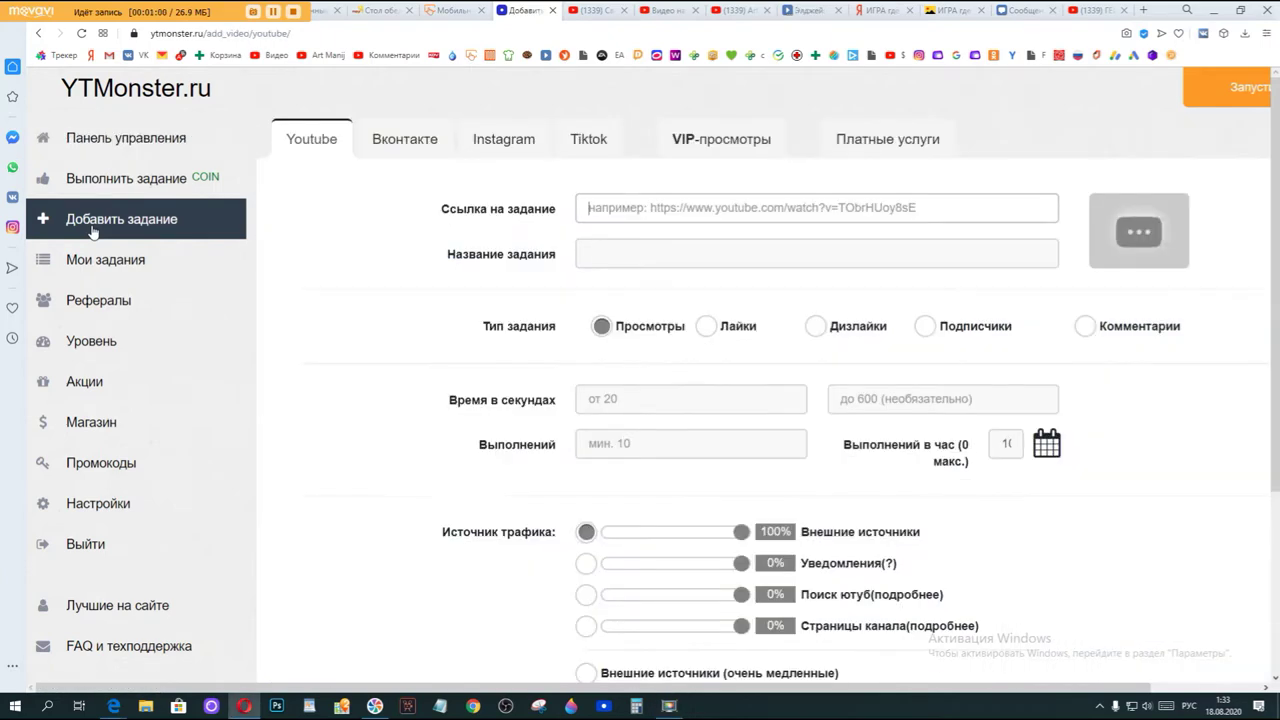
{"action": "left_click", "coordinate": [735, 12]}
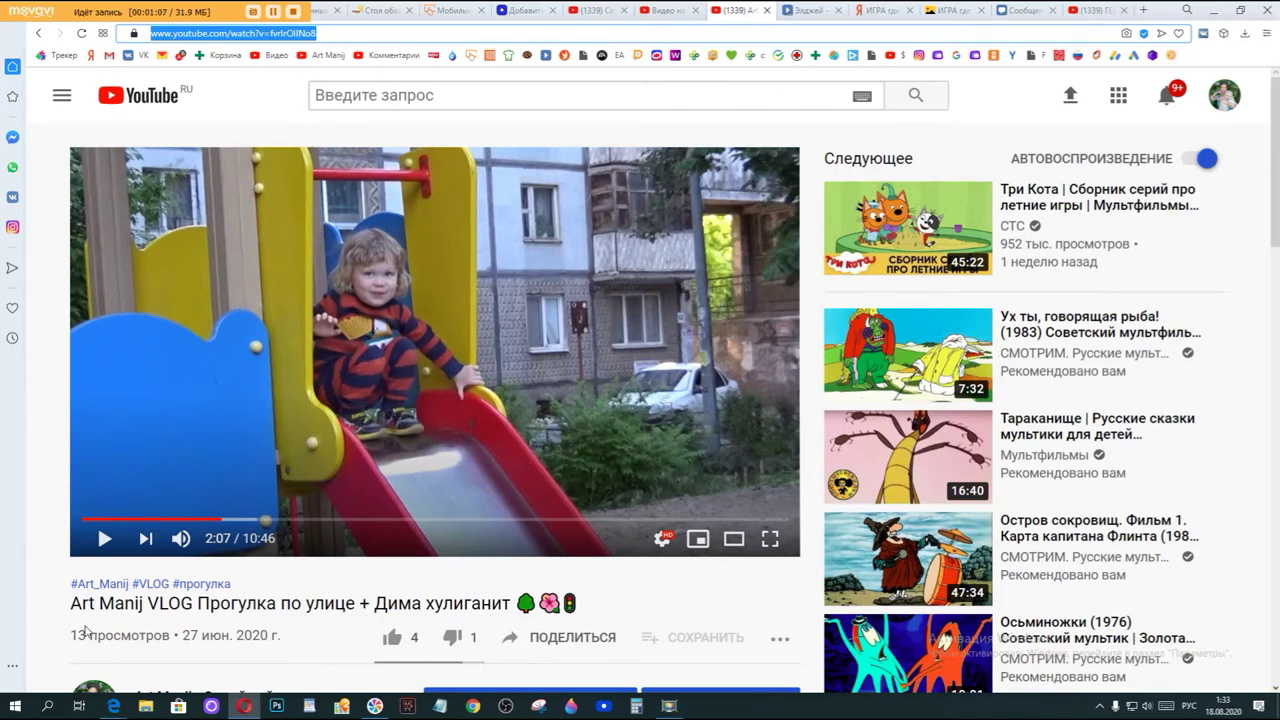
{"action": "left_click", "coordinate": [244, 33]}
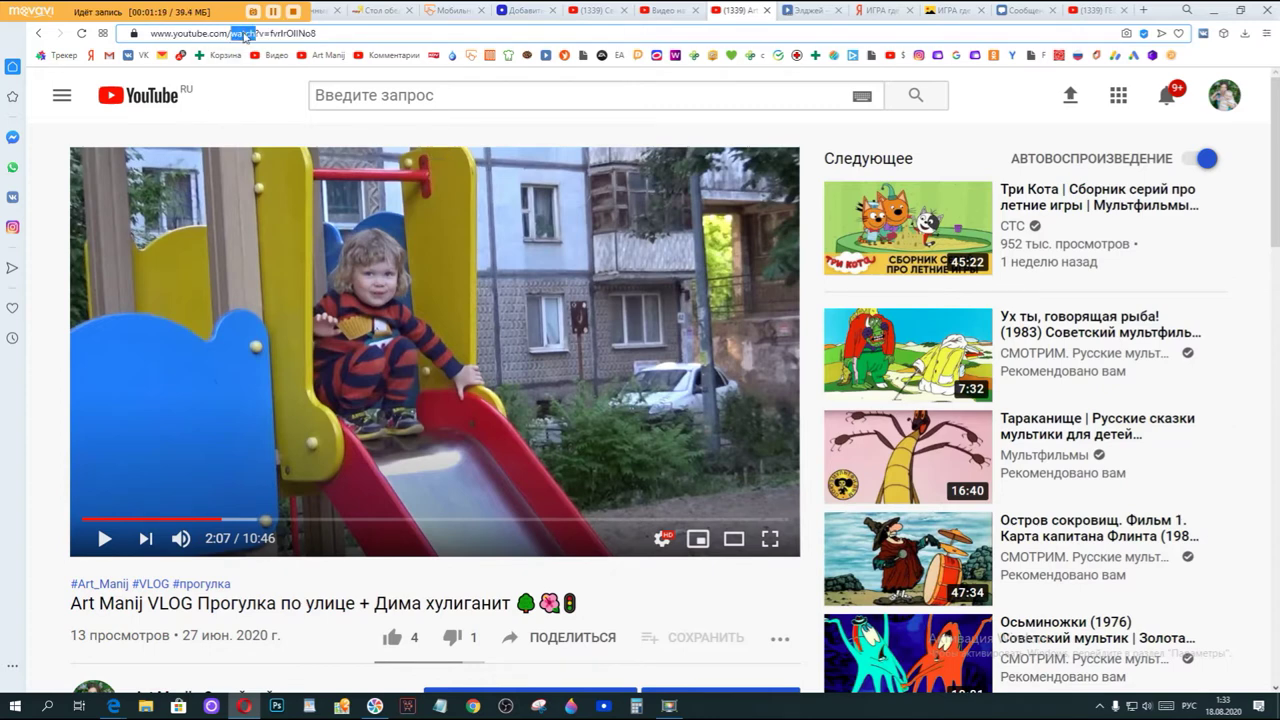
{"action": "triple_click", "coordinate": [244, 33]}
{"action": "right_click", "coordinate": [244, 33]}
{"action": "left_click", "coordinate": [242, 80]}
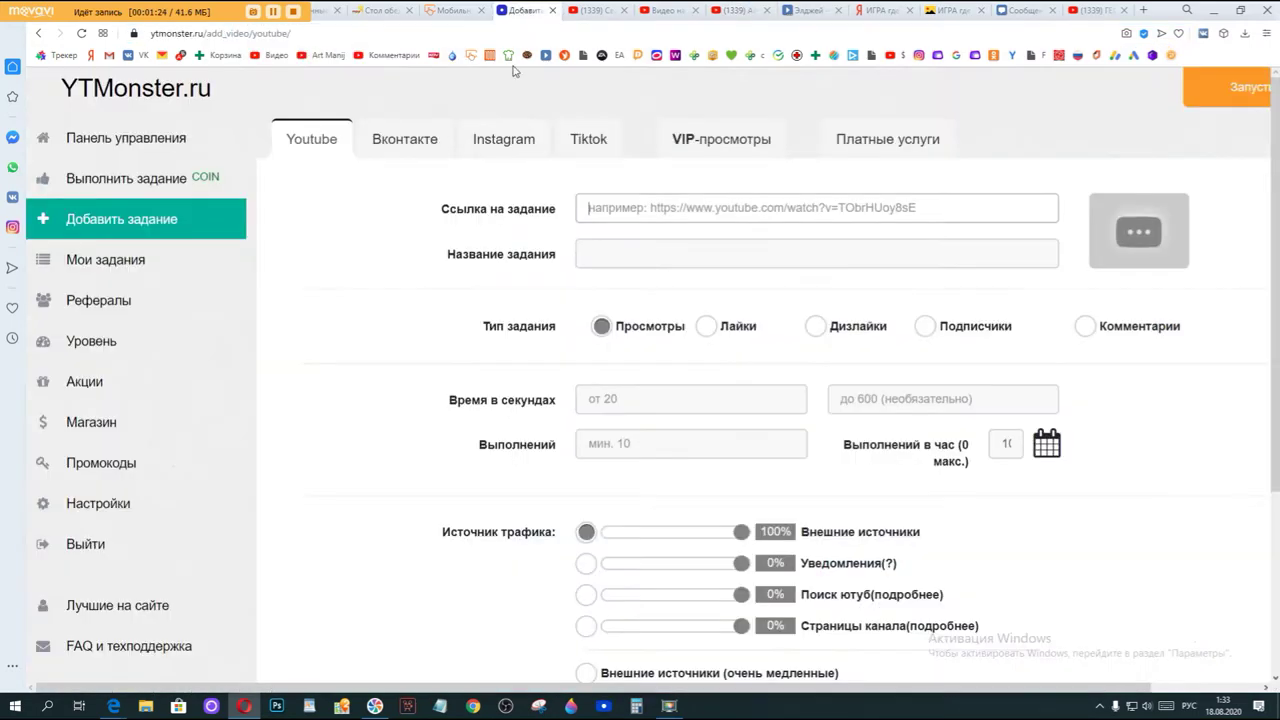
Step: Return to the YTMonster task form and paste the copied video address as the task link
{"action": "left_click", "coordinate": [526, 12]}
{"action": "right_click", "coordinate": [606, 212]}
{"action": "left_click", "coordinate": [642, 318]}
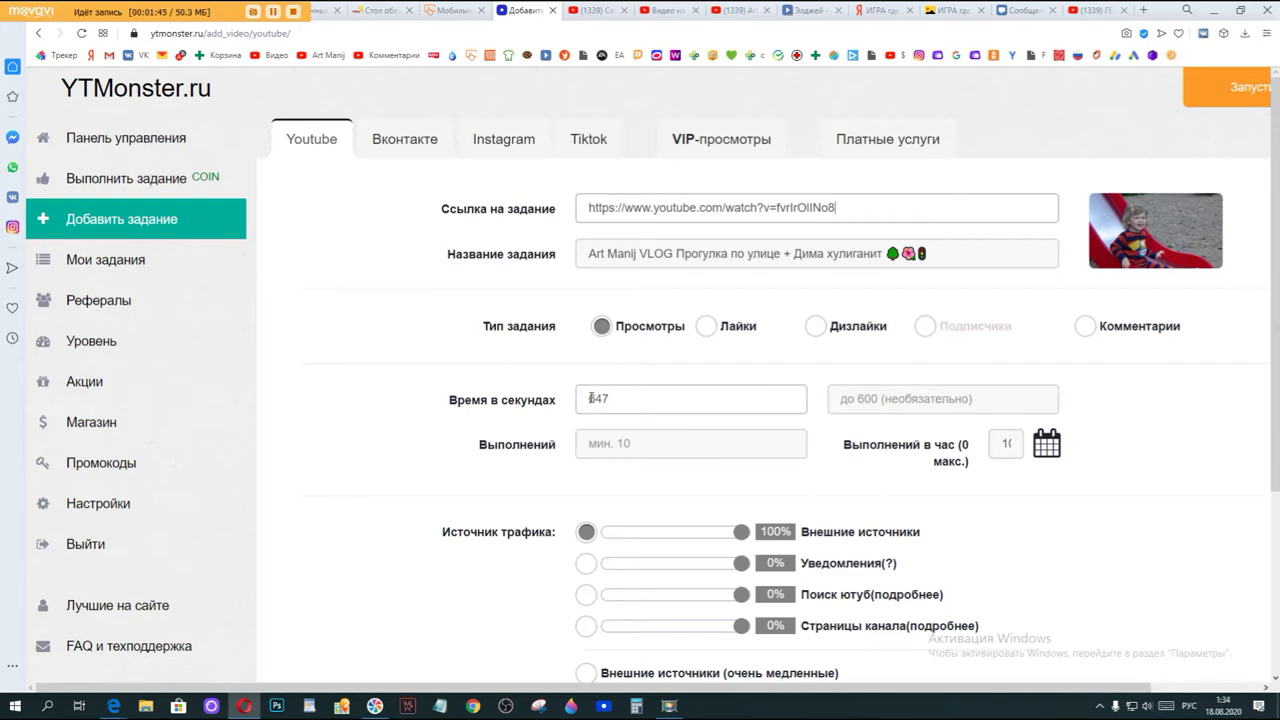
Step: Set the minimum viewing time of the views task to 600 seconds
{"action": "left_click", "coordinate": [872, 400]}
{"action": "left_click", "coordinate": [640, 398]}
{"action": "left_click_drag", "start_coordinate": [607, 398], "coordinate": [598, 398]}
{"action": "type", "text": "00"}
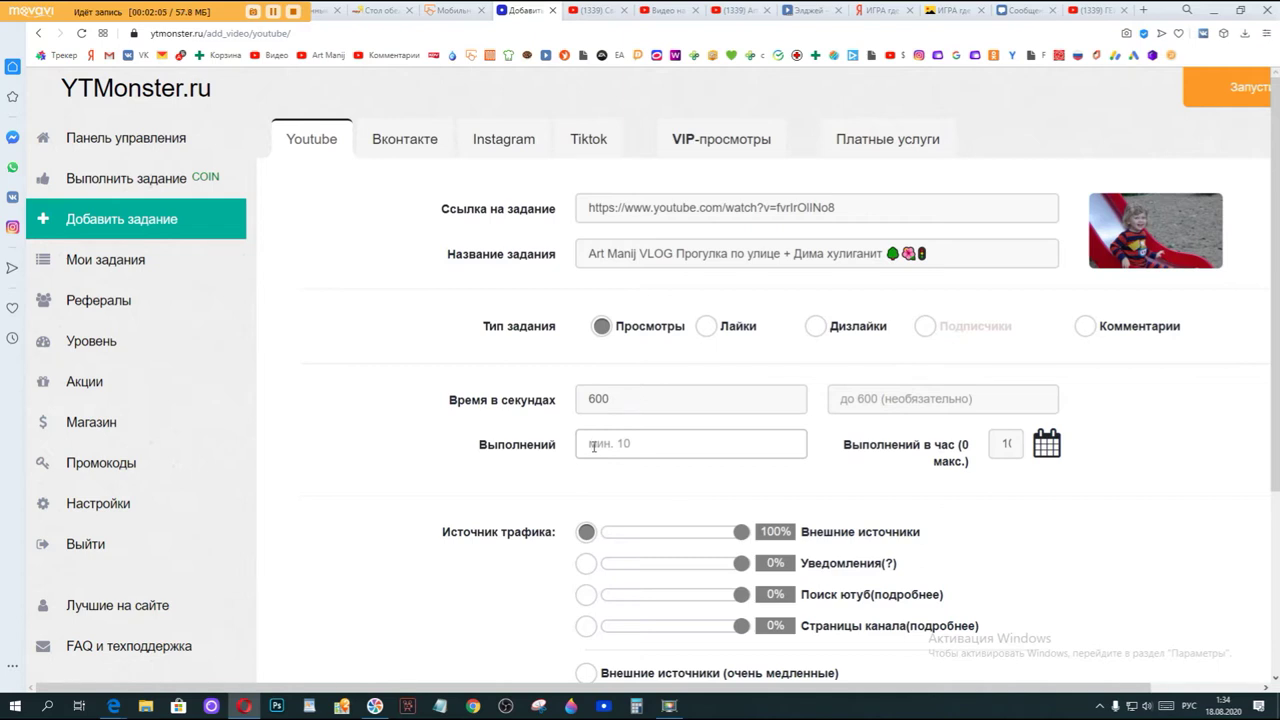
Step: Try 1000 executions for the task and check the required coin amount
{"action": "type", "text": "1000"}
{"action": "scroll", "coordinate": [412, 508], "scroll_direction": "down", "scroll_amount": 3}
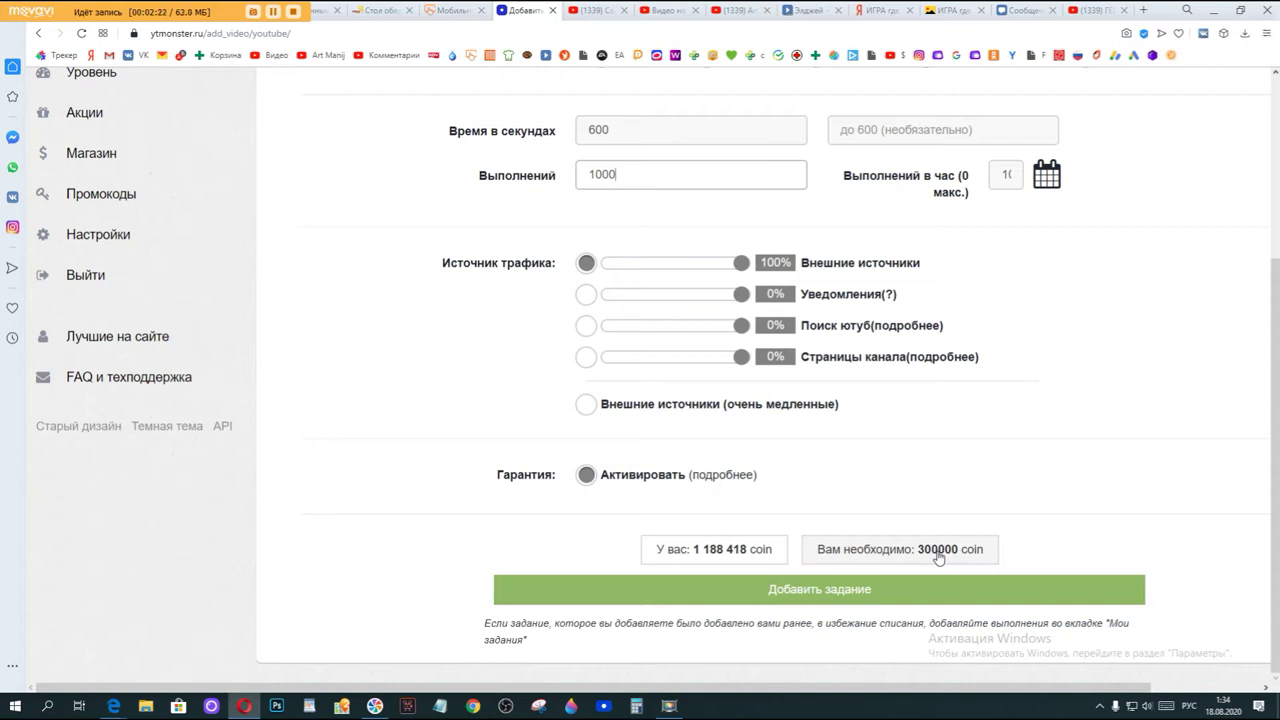
{"action": "scroll", "coordinate": [457, 386], "scroll_direction": "up", "scroll_amount": 3}
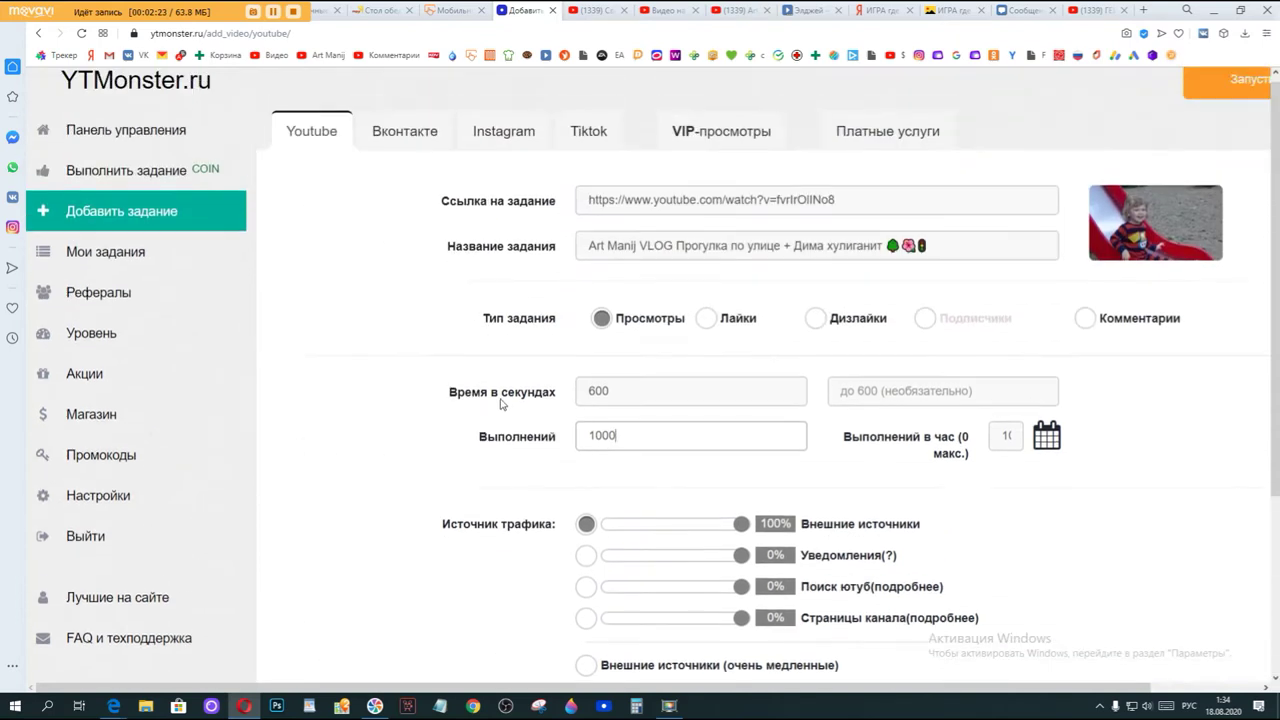
Step: Set the task to 30 executions with 0 per hour and enable the Уведомления traffic source
{"action": "left_click_drag", "start_coordinate": [612, 440], "coordinate": [587, 440]}
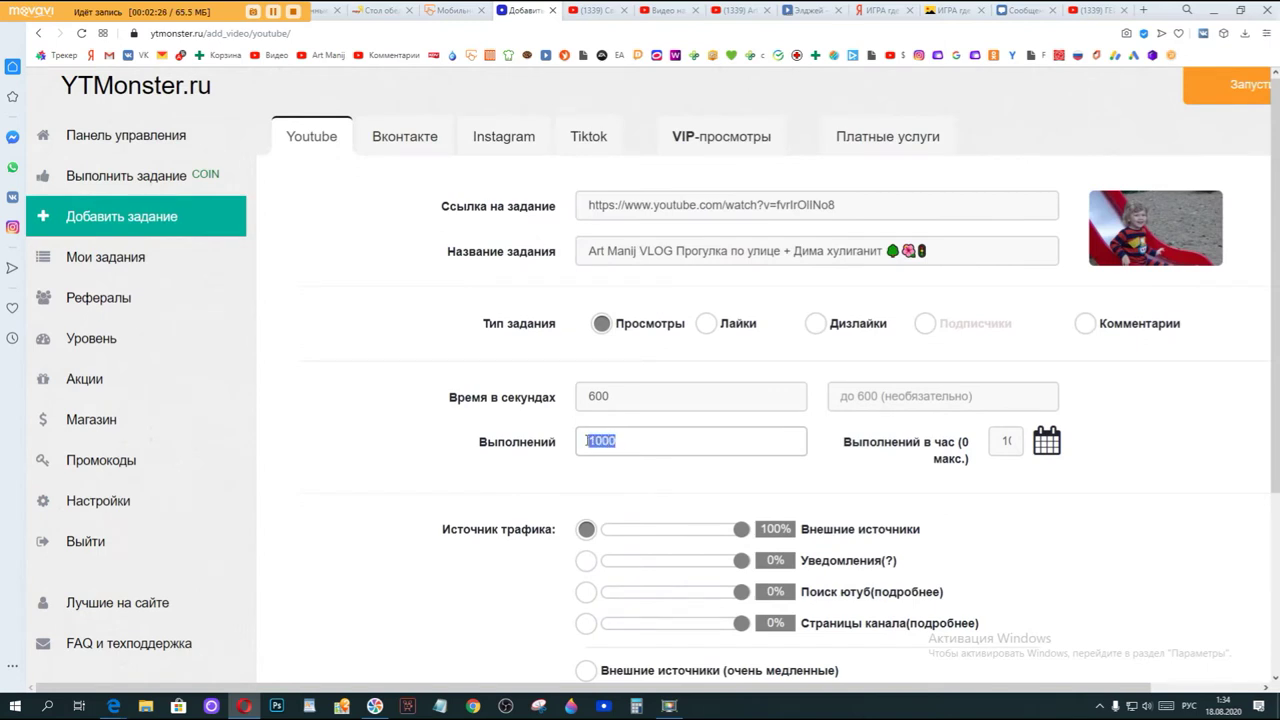
{"action": "type", "text": "30"}
{"action": "double_click", "coordinate": [1004, 442]}
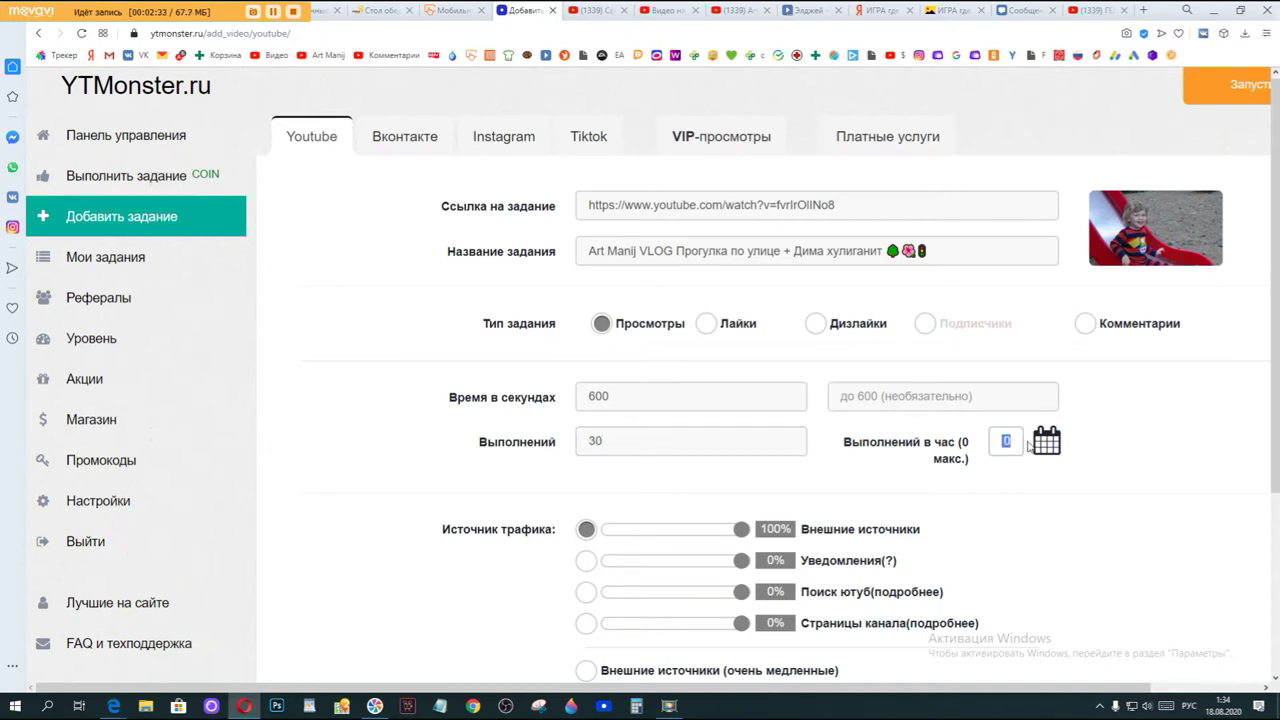
{"action": "type", "text": "0"}
{"action": "left_click", "coordinate": [586, 561]}
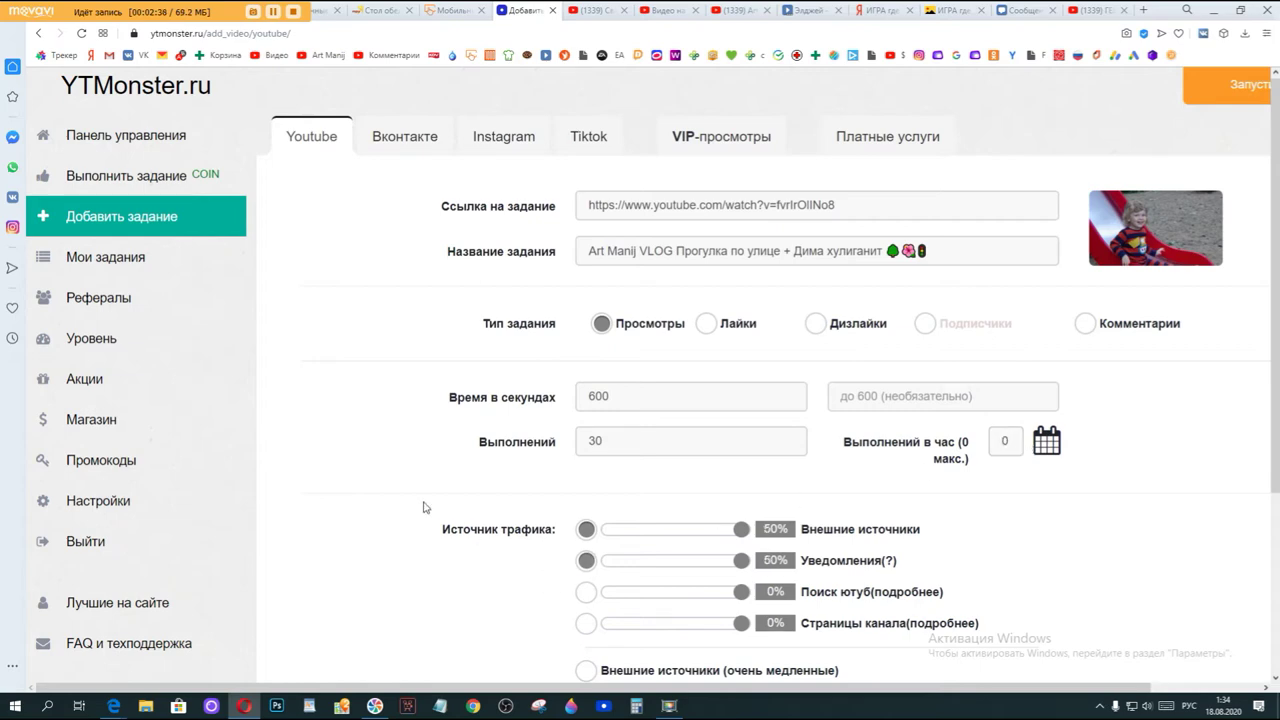
Step: Try enabling the Поиск ютуб and Страницы канала traffic sources one after the other, switching each off again
{"action": "scroll", "coordinate": [430, 490], "scroll_direction": "down", "scroll_amount": 3}
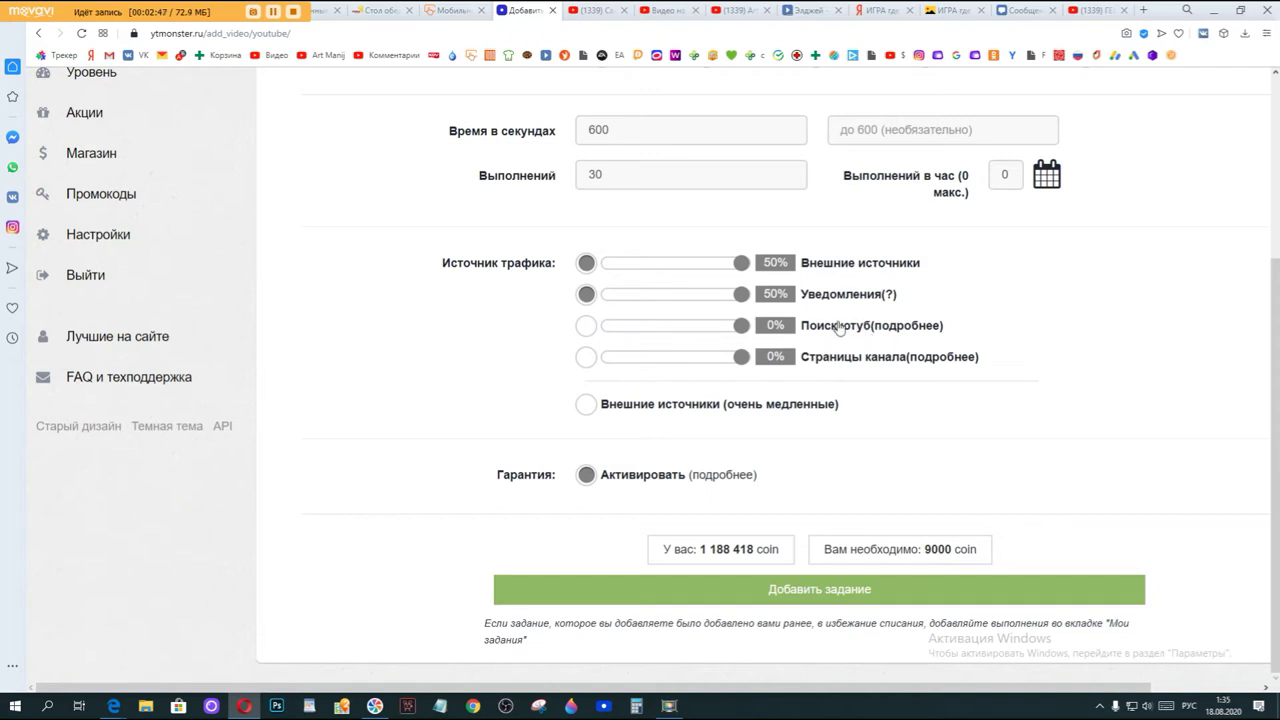
{"action": "left_click", "coordinate": [587, 328]}
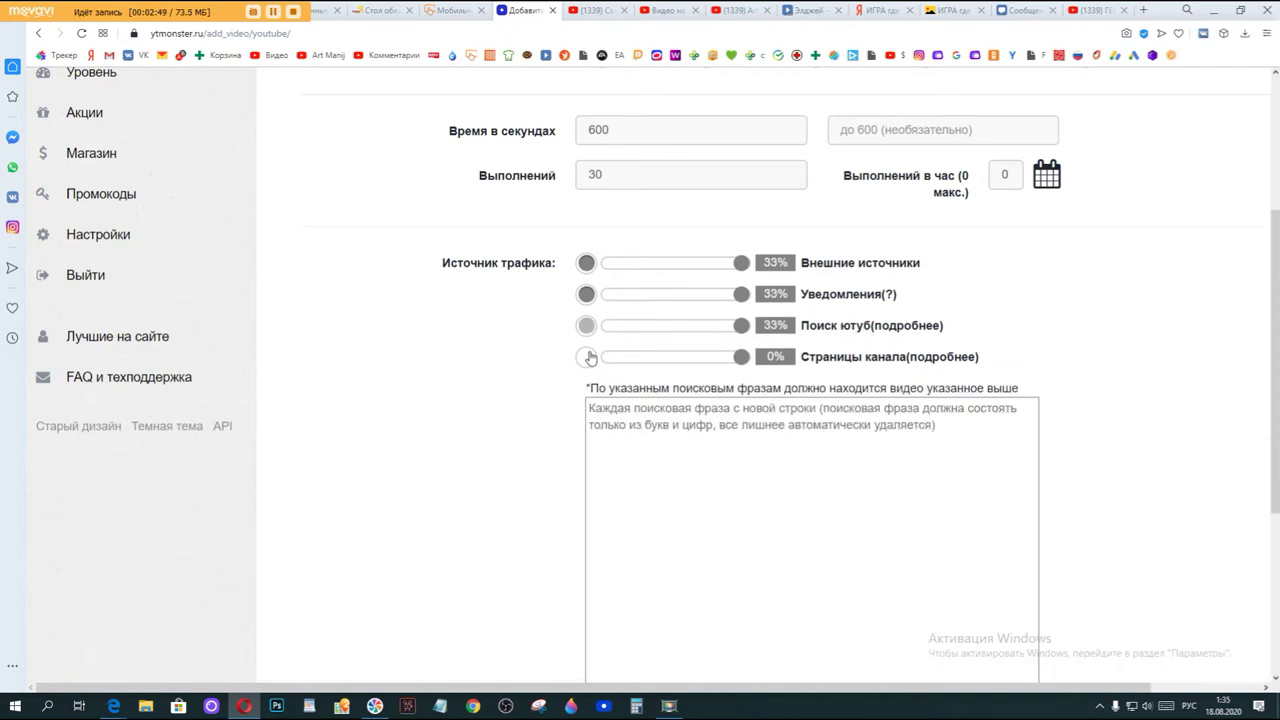
{"action": "scroll", "coordinate": [530, 377], "scroll_direction": "down", "scroll_amount": 3}
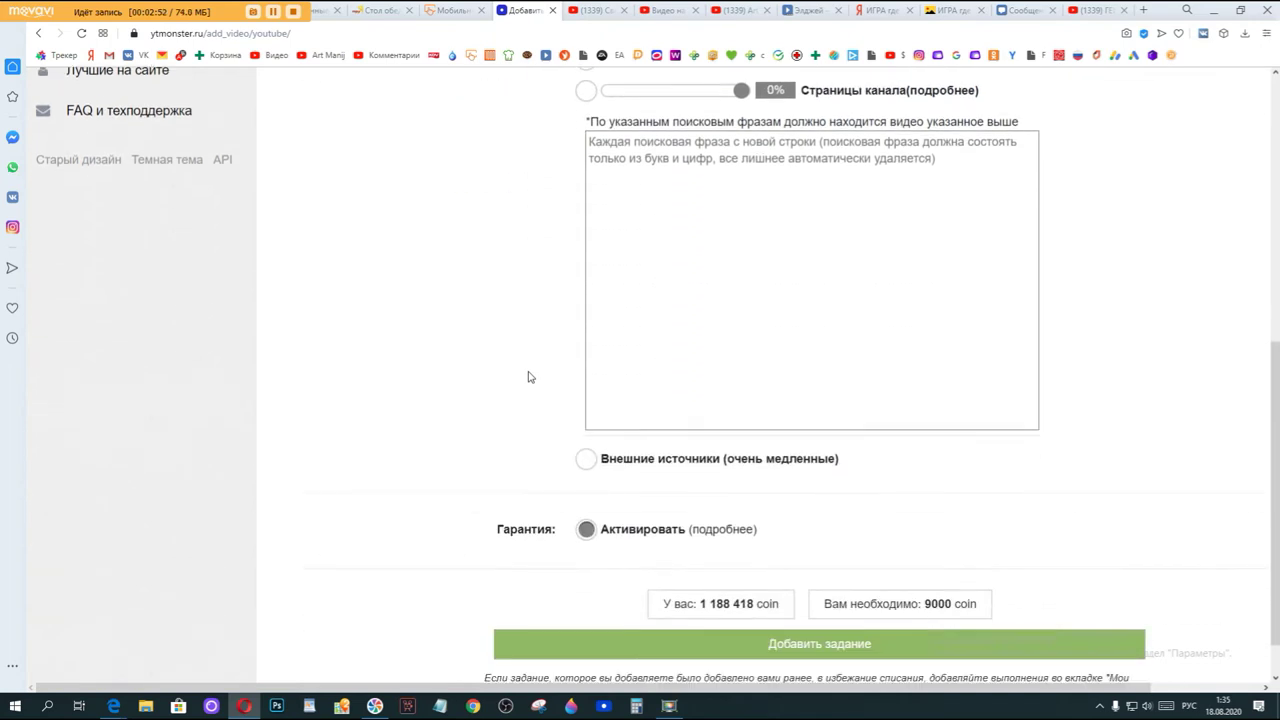
{"action": "scroll", "coordinate": [530, 377], "scroll_direction": "up", "scroll_amount": 2}
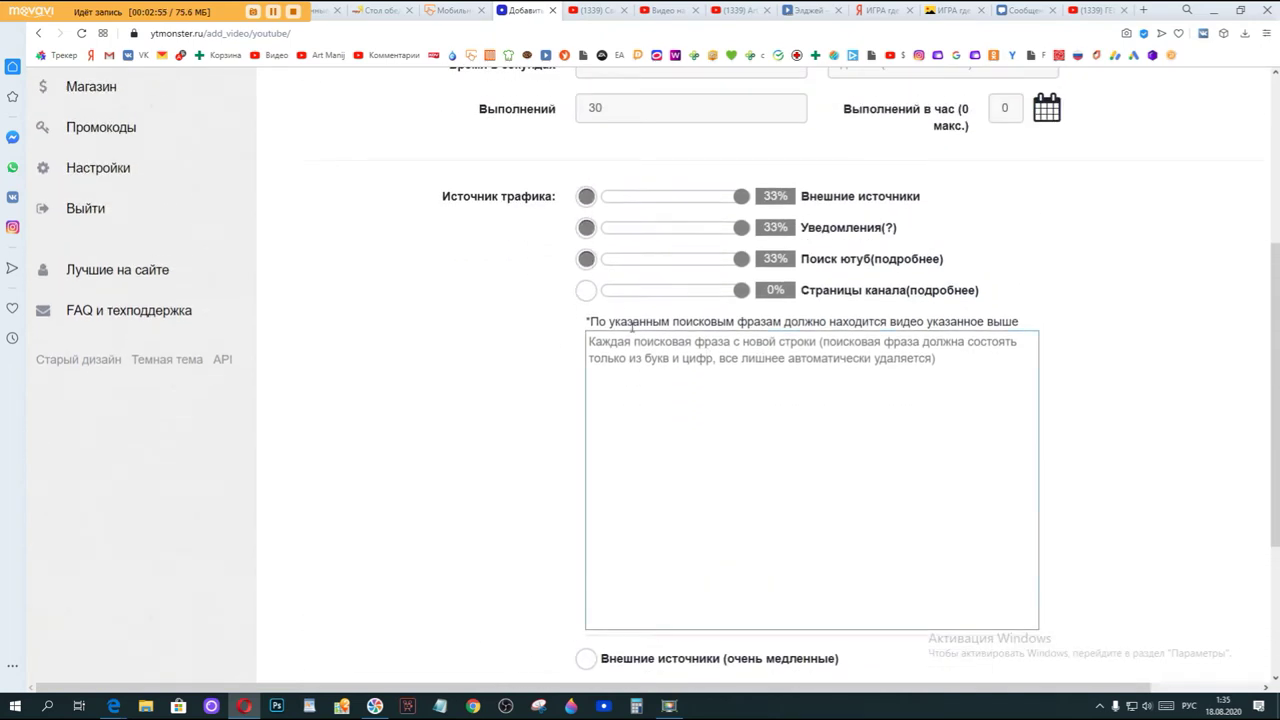
{"action": "left_click", "coordinate": [586, 259]}
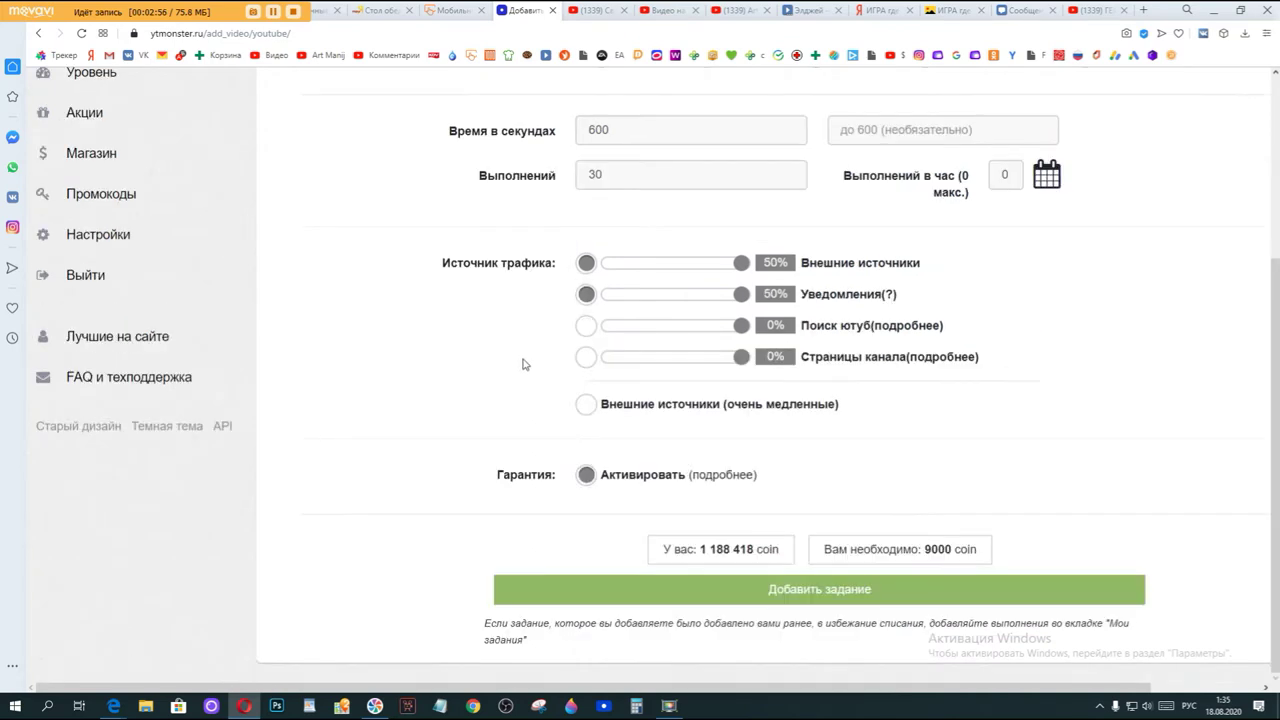
{"action": "left_click", "coordinate": [588, 358]}
{"action": "left_click", "coordinate": [587, 358]}
Step: Try a viewing time of 200 seconds to compare the cost, then restore 600 seconds
{"action": "left_click", "coordinate": [585, 474]}
{"action": "left_click", "coordinate": [623, 129]}
{"action": "left_click_drag", "start_coordinate": [593, 129], "coordinate": [590, 130]}
{"action": "type", "text": "2"}
{"action": "type", "text": "6"}
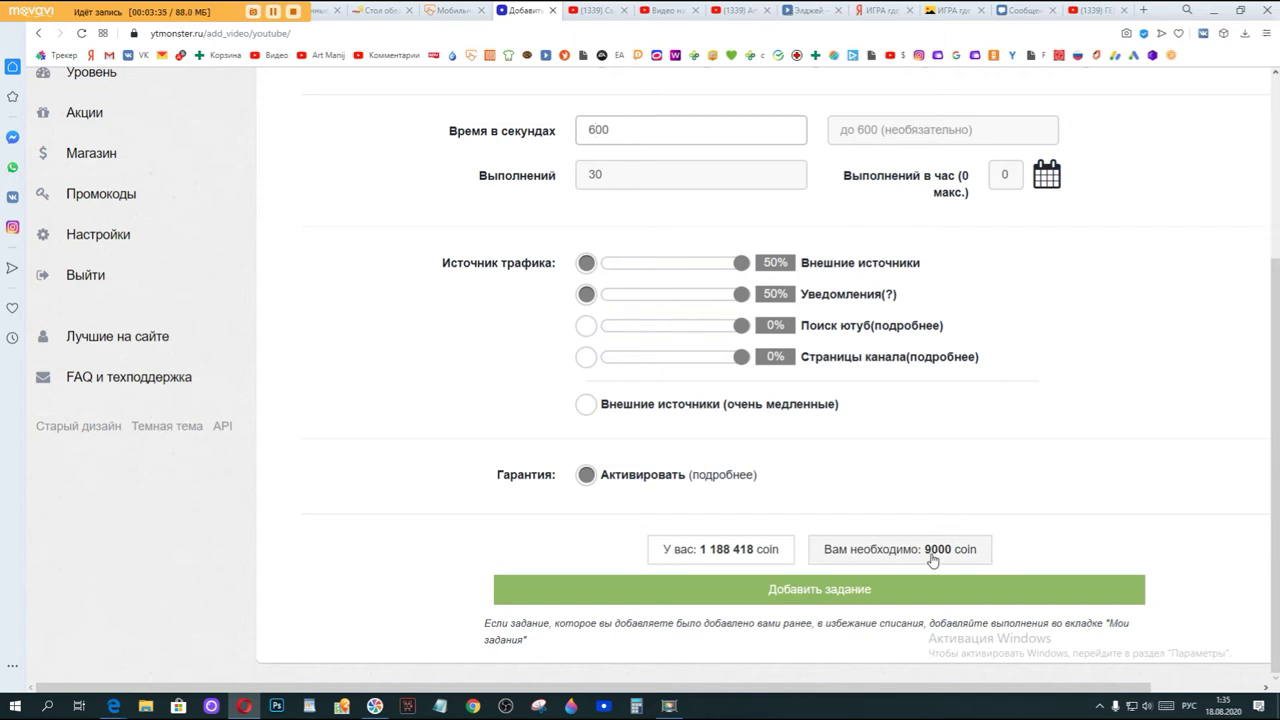
Step: Try shorter viewing times of 300 and 100 seconds for the task
{"action": "left_click", "coordinate": [845, 597]}
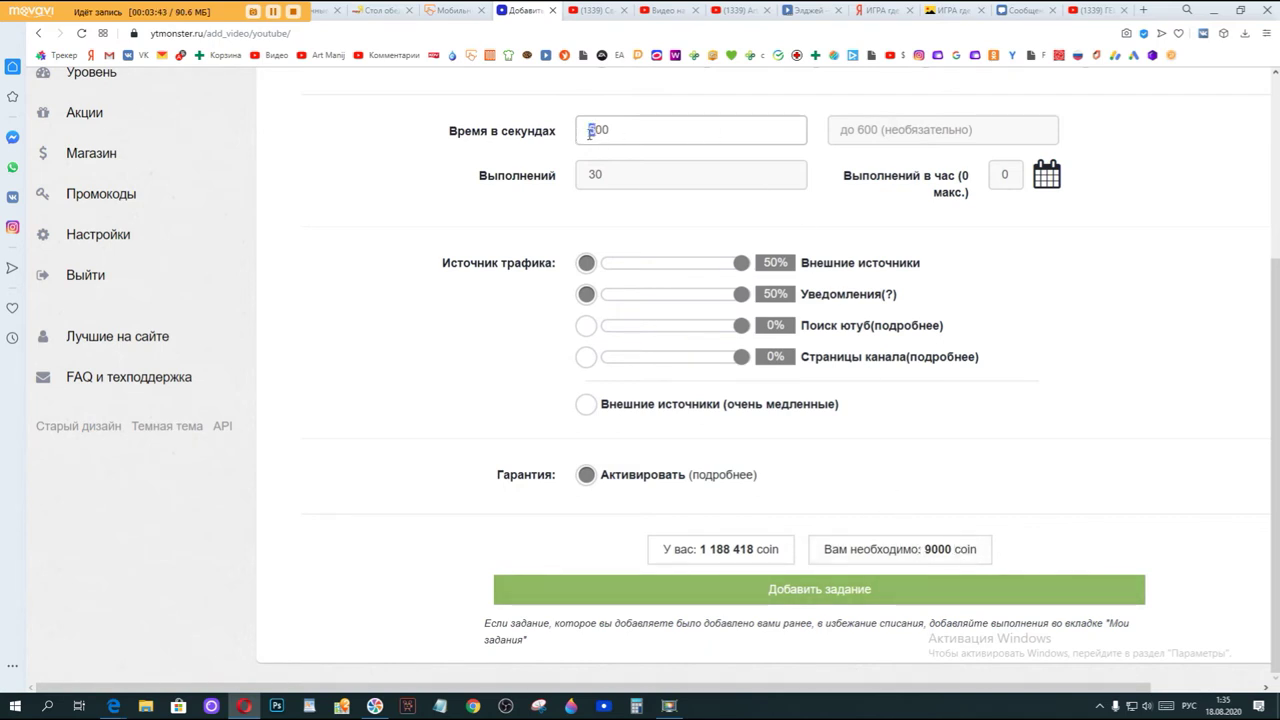
{"action": "type", "text": "3"}
{"action": "left_click_drag", "start_coordinate": [596, 131], "coordinate": [588, 130]}
{"action": "type", "text": "1"}
Step: Set the number of executions per hour to 30
{"action": "left_click_drag", "start_coordinate": [1015, 179], "coordinate": [987, 177]}
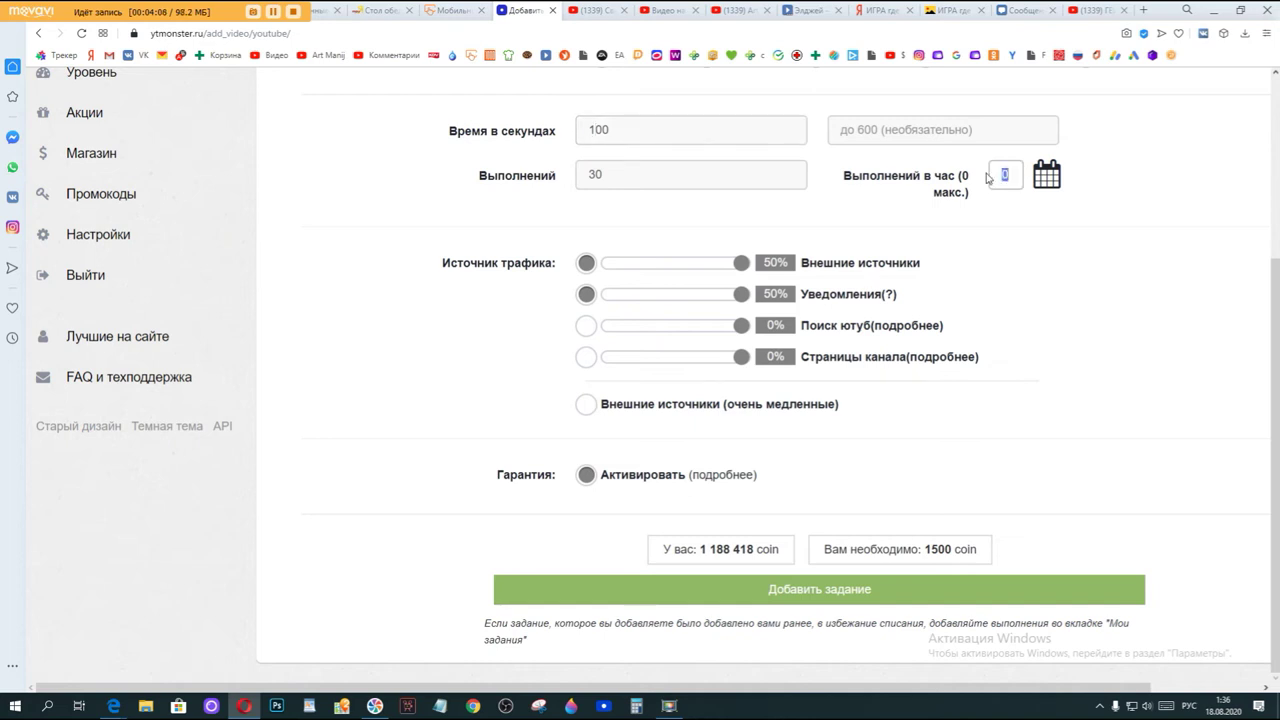
{"action": "type", "text": "30"}
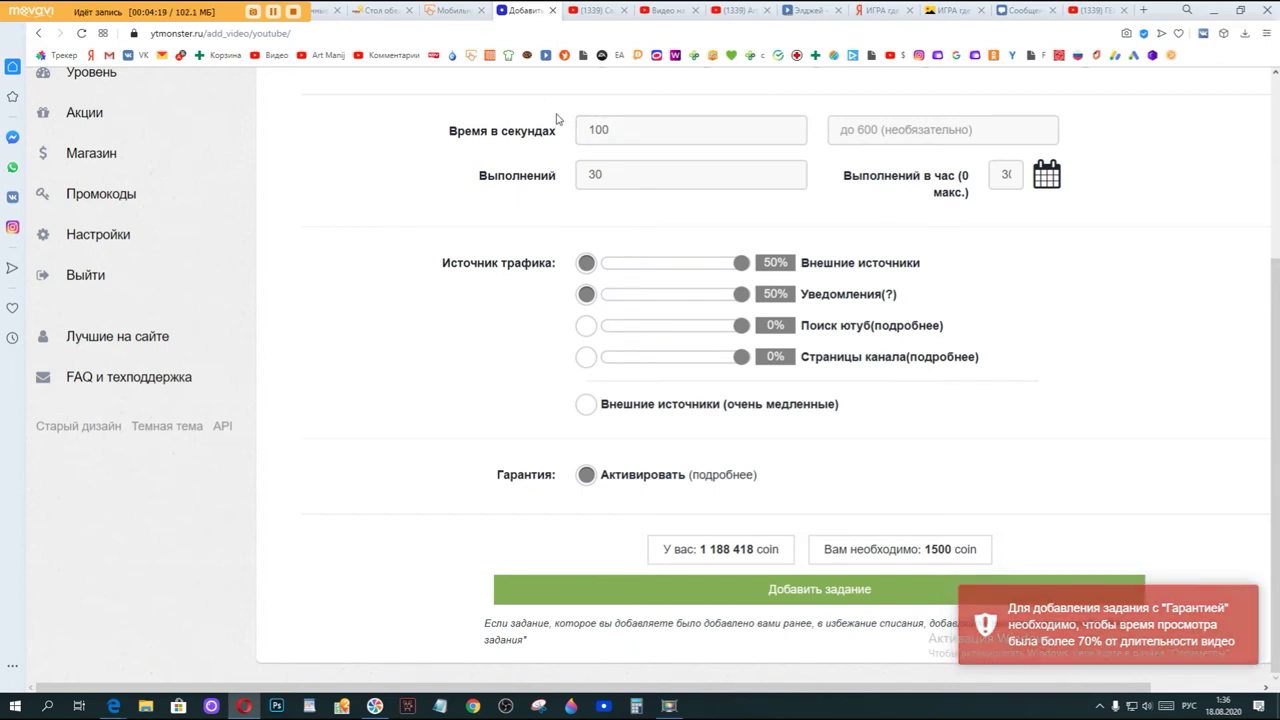
Step: Set the viewing time back to 600 seconds and add the task
{"action": "left_click", "coordinate": [593, 129]}
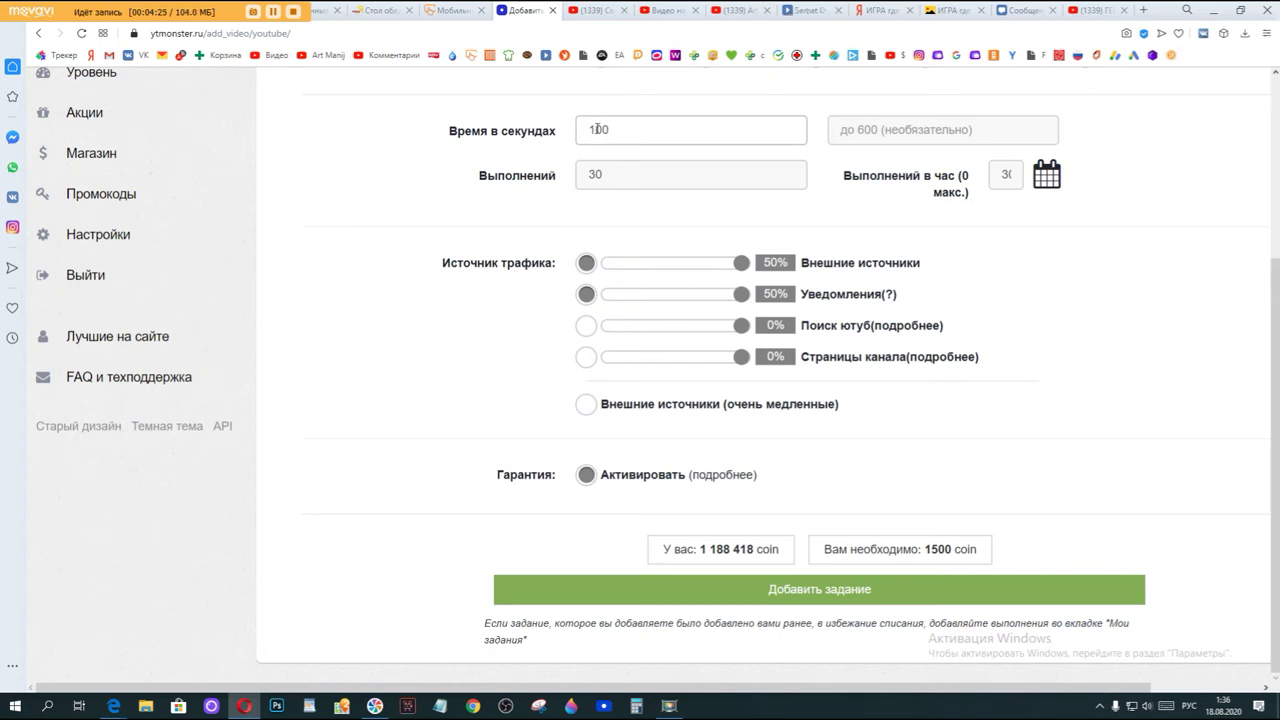
{"action": "left_click_drag", "start_coordinate": [594, 129], "coordinate": [588, 129]}
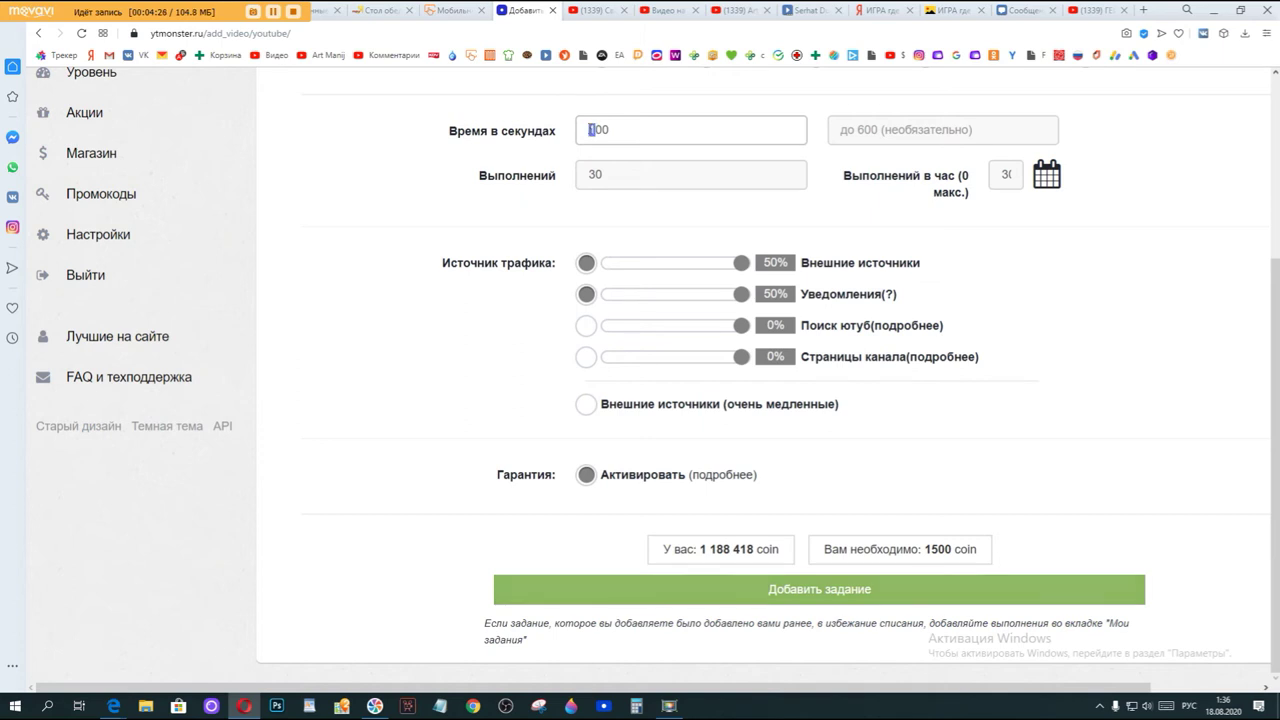
{"action": "type", "text": "6"}
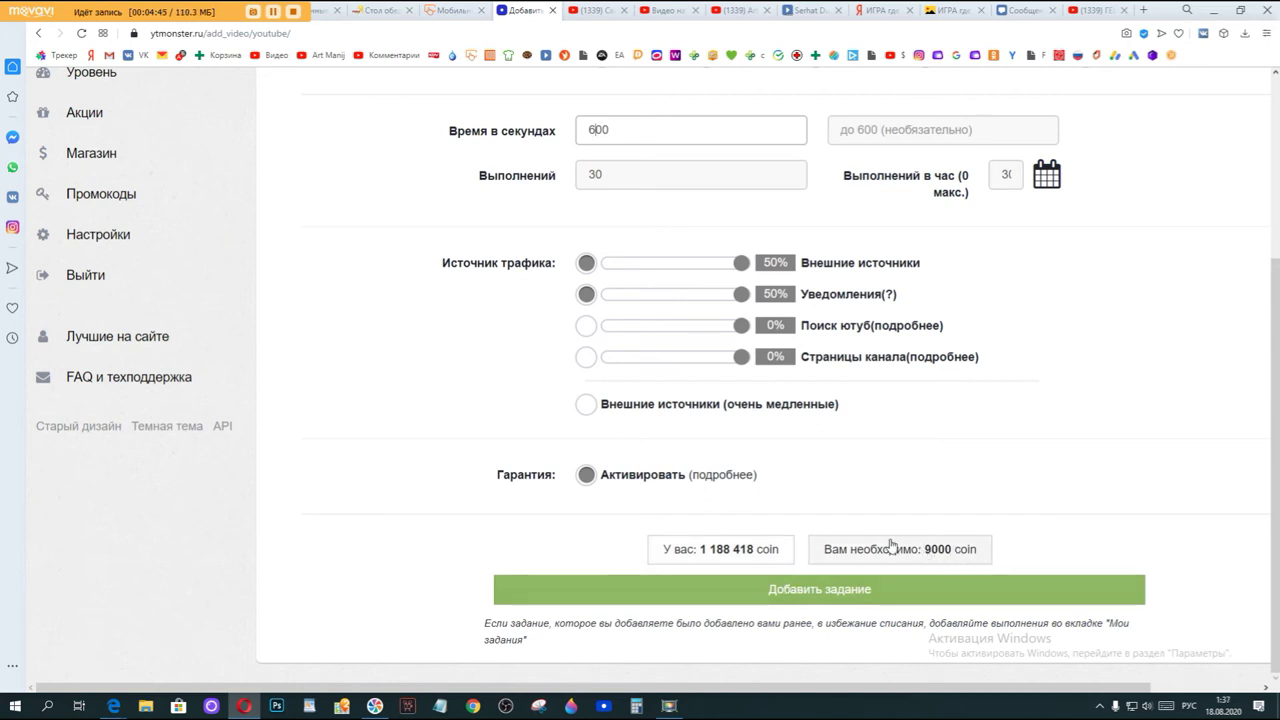
{"action": "left_click", "coordinate": [602, 597]}
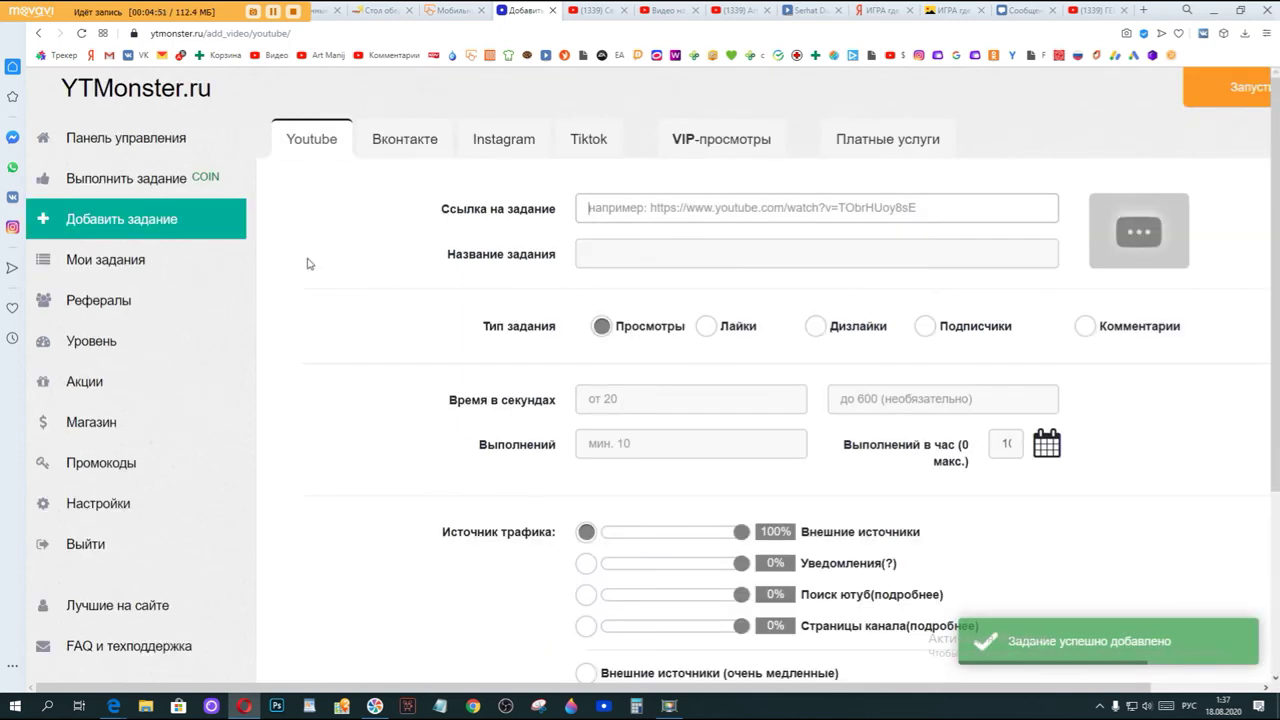
Step: Open the list of own tasks and check the progress of the newly added task
{"action": "left_click", "coordinate": [84, 262]}
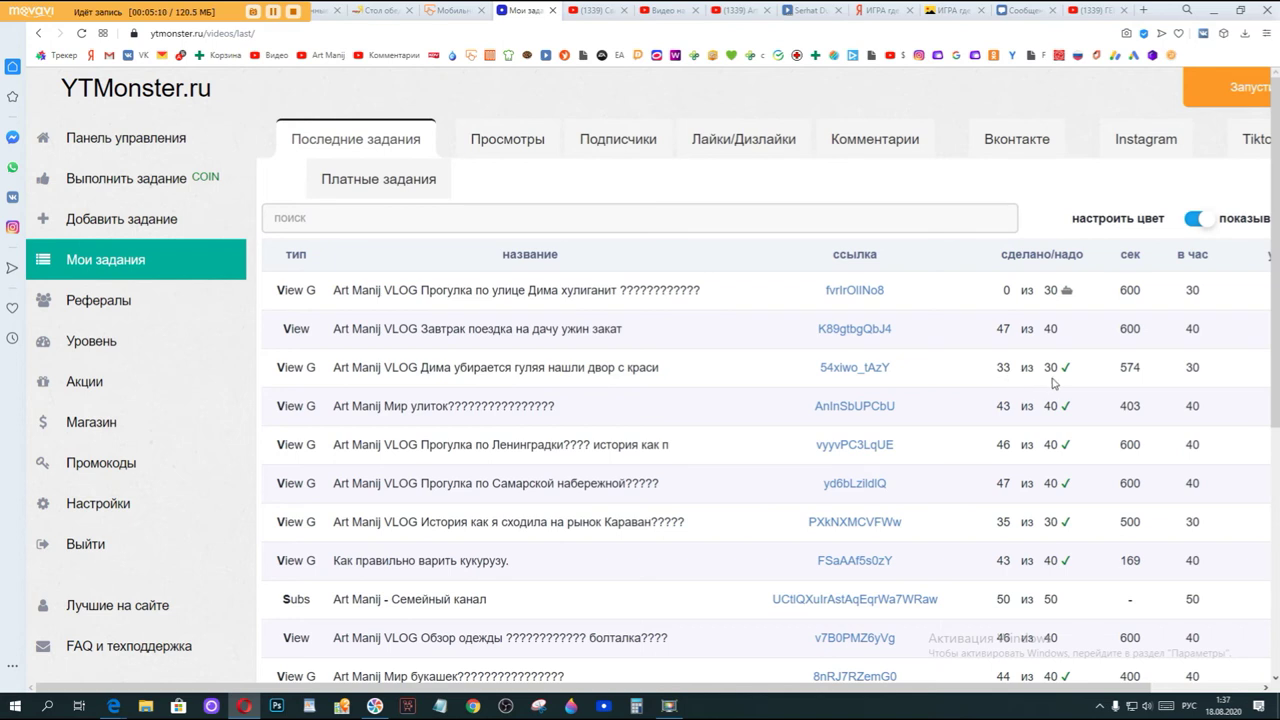
{"action": "mouse_move", "coordinate": [1067, 297]}
Step: View the video linked to the 574-second task, check its view count, and go back to the YTMonster control panel
{"action": "left_click", "coordinate": [836, 372]}
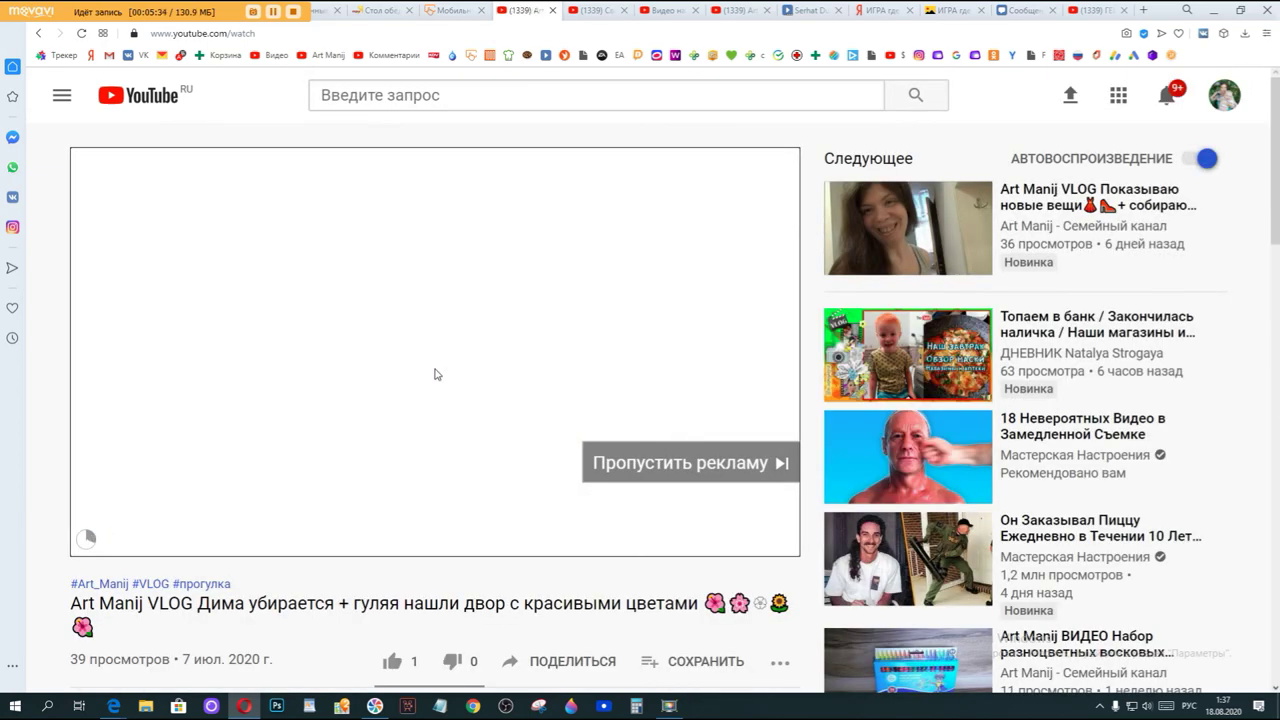
{"action": "scroll", "coordinate": [435, 374], "scroll_direction": "down", "scroll_amount": 4}
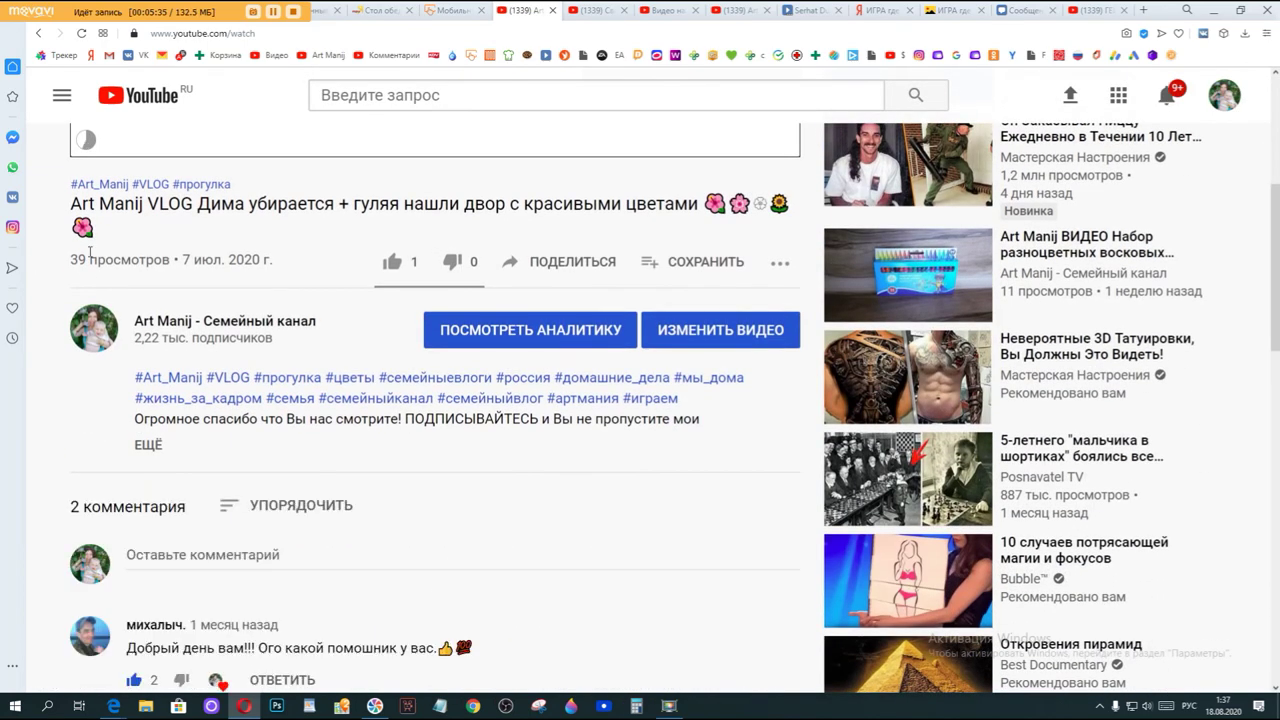
{"action": "key", "text": "alt+Left"}
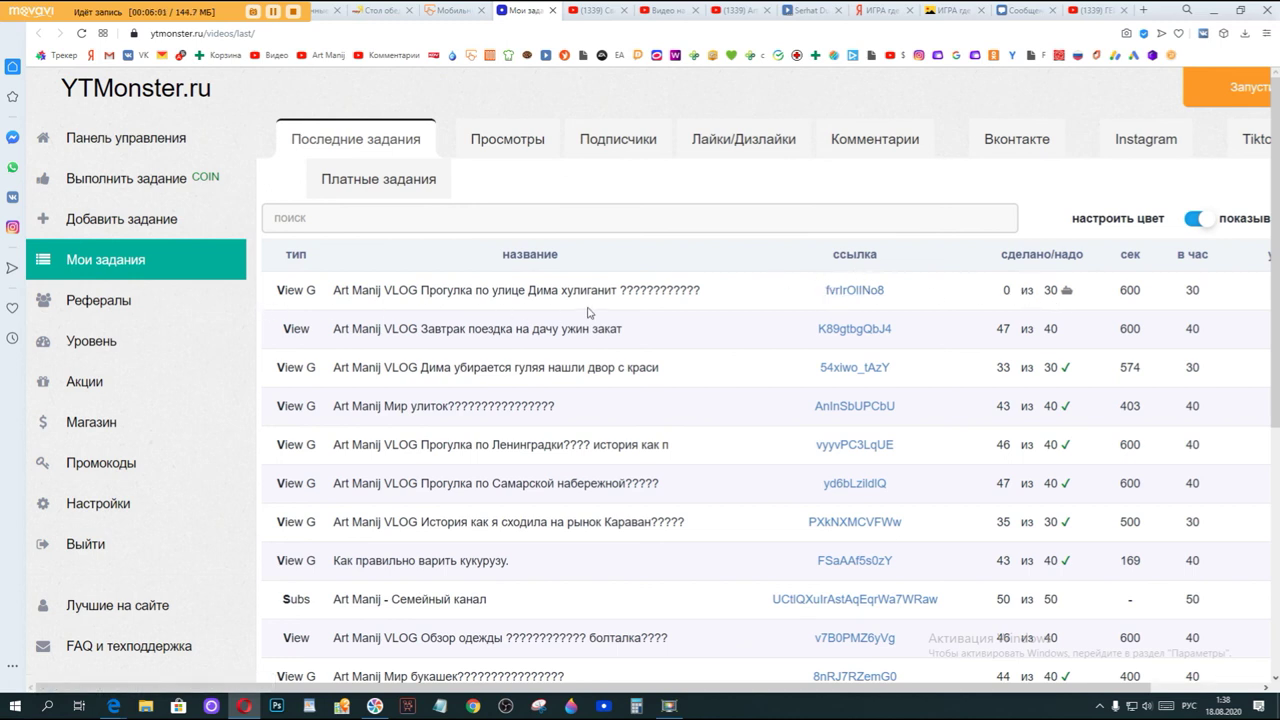
{"action": "left_click", "coordinate": [127, 141]}
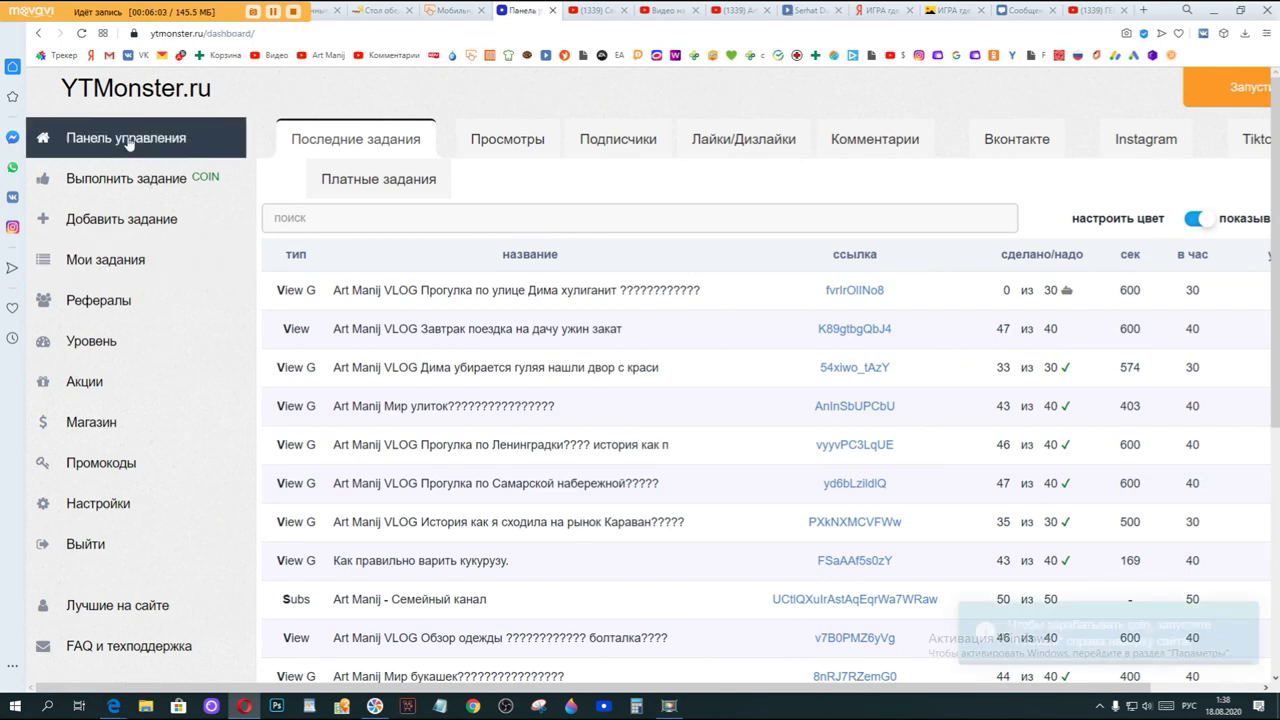